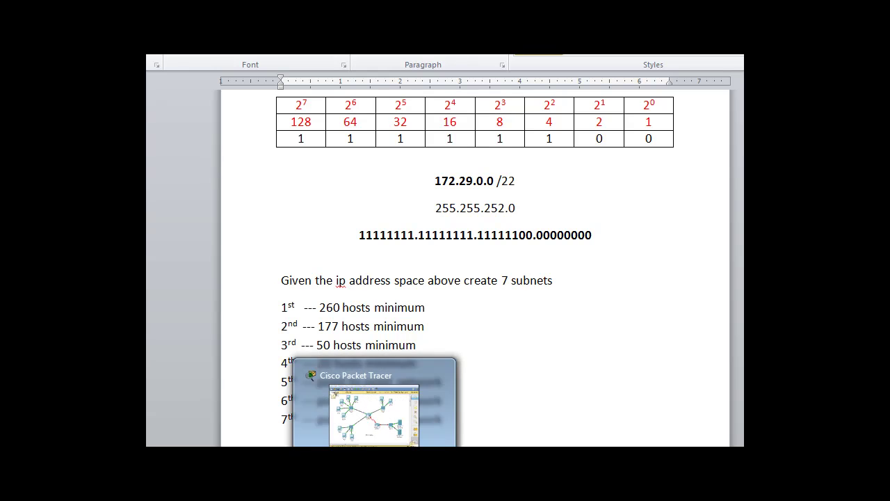
# Step: Point out the 172.29.0.0 /22 network address and its 255.255.252.0 mask
pyautogui.click(375, 445)
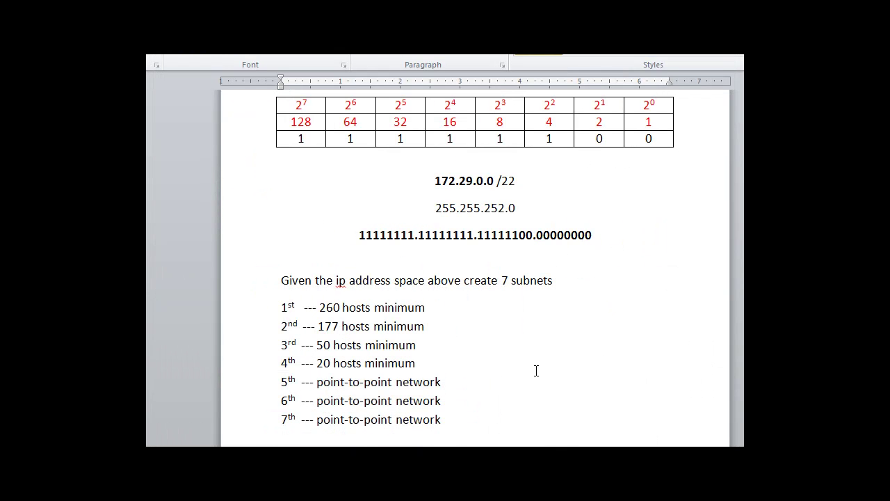
pyautogui.moveTo(431, 182); pyautogui.dragTo(520, 179)
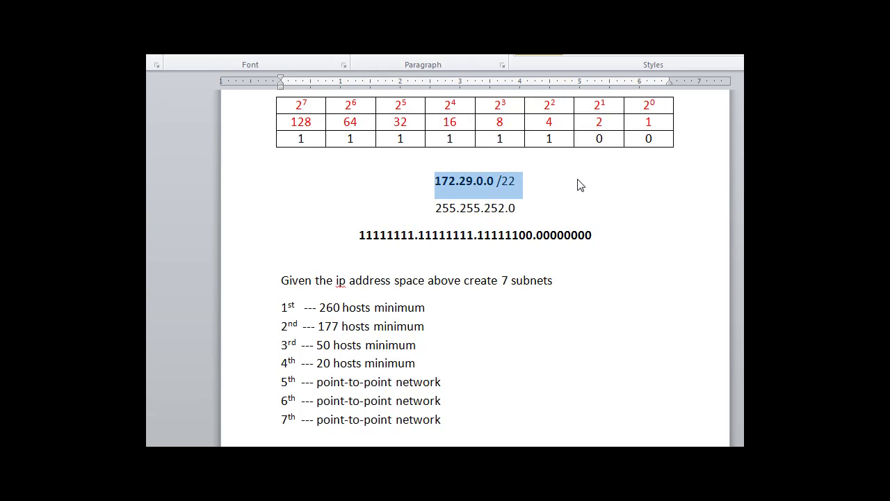
pyautogui.click(542, 185)
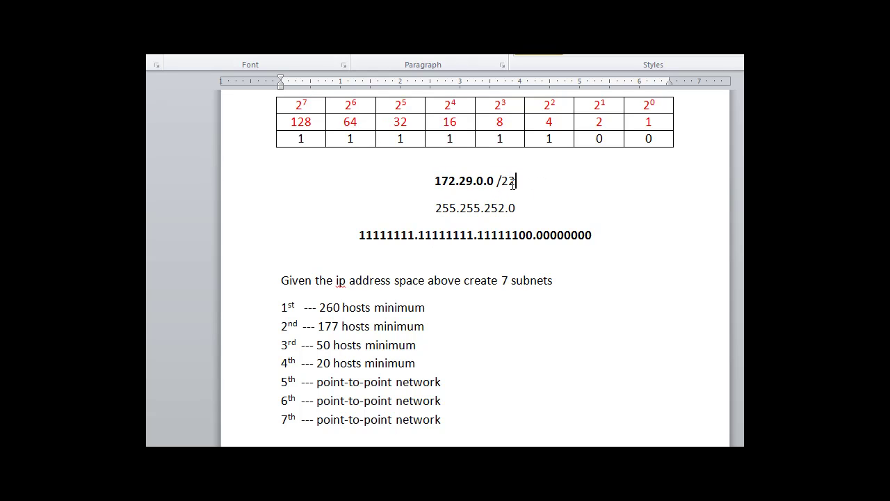
pyautogui.moveTo(435, 210); pyautogui.dragTo(516, 211)
pyautogui.click(552, 248)
pyautogui.moveTo(433, 181); pyautogui.dragTo(521, 176)
pyautogui.click(525, 279)
# Step: Add '2hosts' to the end of the fifth point-to-point requirement line
pyautogui.click(460, 383)
pyautogui.write('2hos')
pyautogui.press('Left')
pyautogui.press('Left')
pyautogui.press('Left')
pyautogui.press('Left')
pyautogui.press('Left')
pyautogui.press('Left')
pyautogui.moveTo(432, 180); pyautogui.dragTo(520, 182)
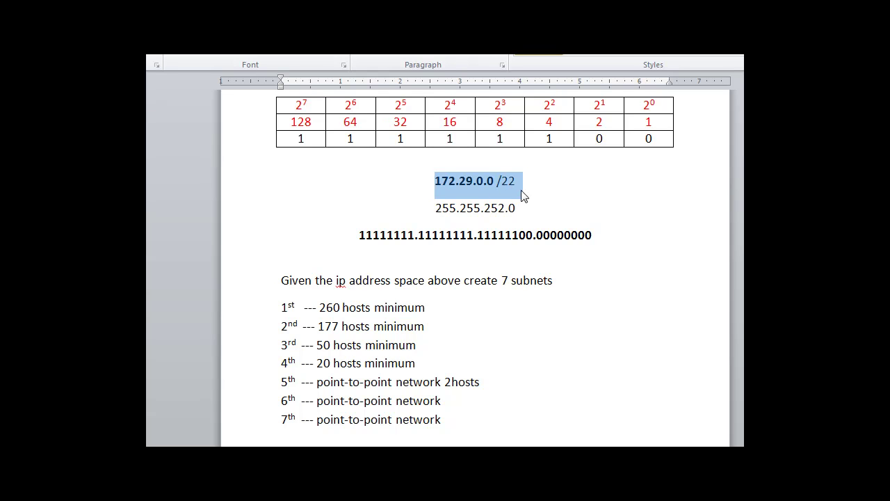
pyautogui.click(527, 187)
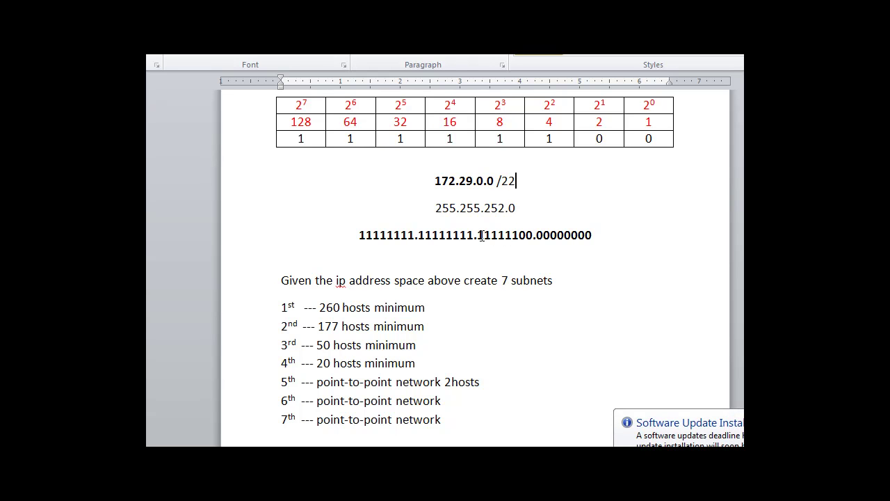
pyautogui.moveTo(478, 235); pyautogui.dragTo(533, 237)
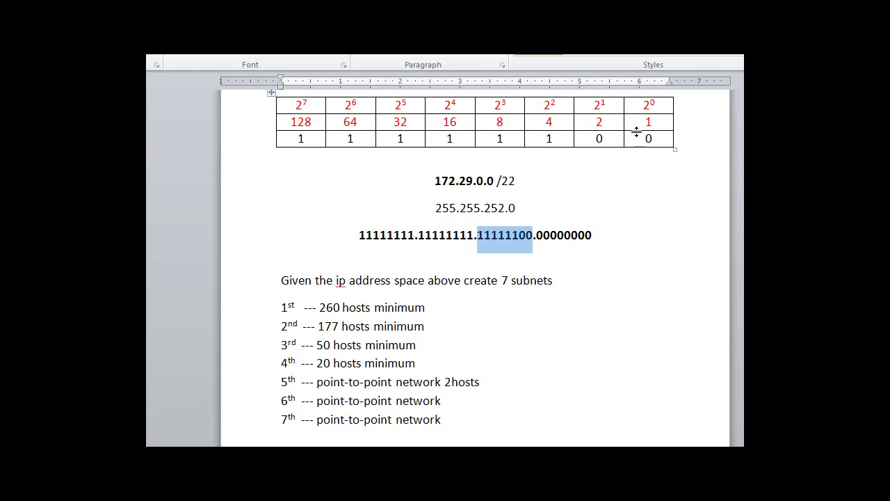
pyautogui.moveTo(661, 139); pyautogui.dragTo(337, 148)
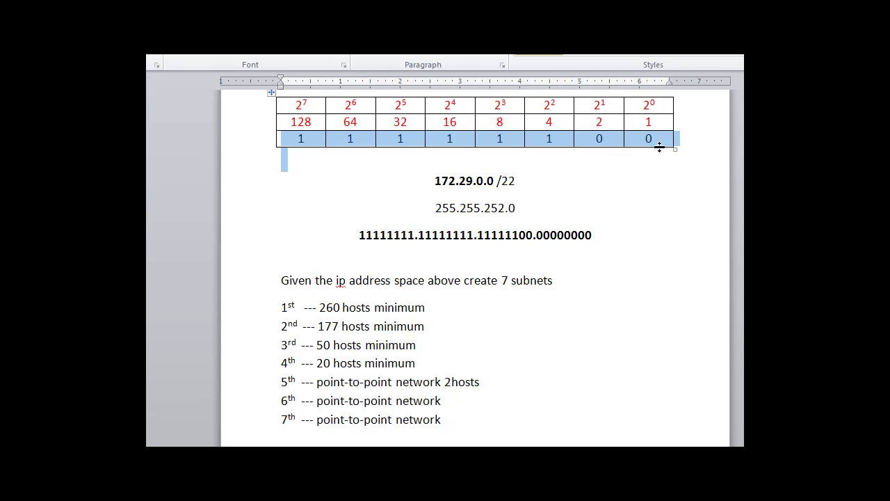
pyautogui.click(546, 140)
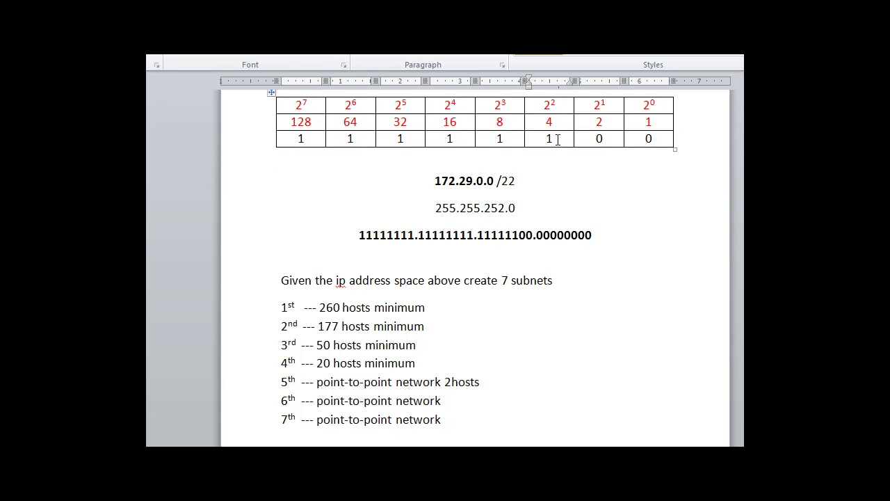
pyautogui.doubleClick(550, 122)
pyautogui.click(531, 182)
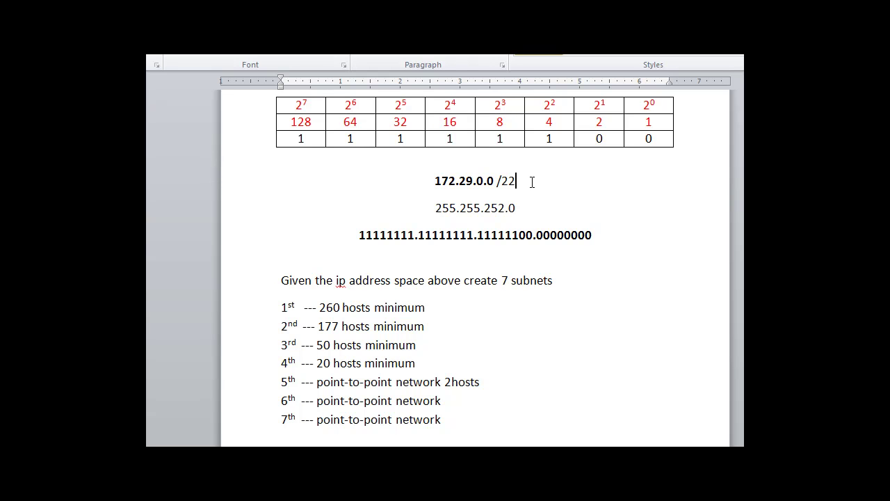
# Step: Make the address line read '172.29.0.0 /22 ---172.19.3.255 /22' and drop the temporary 172.29.4.0 /22 line
pyautogui.press('Return')
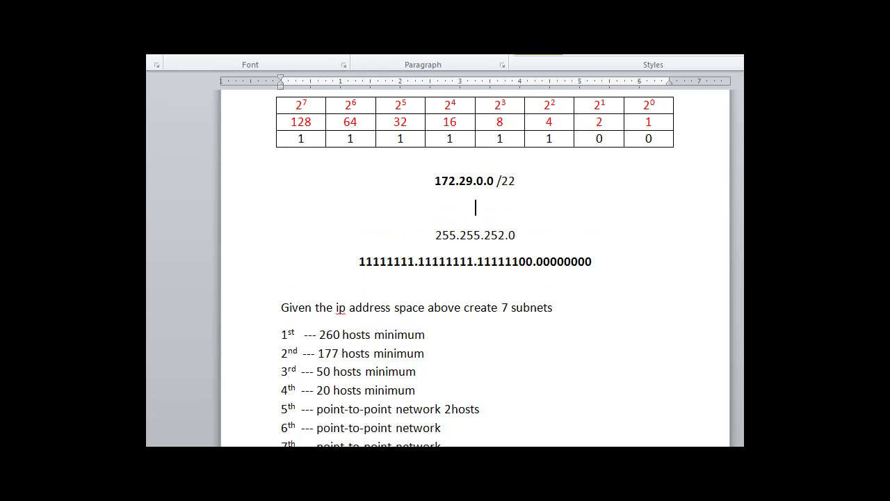
pyautogui.write('172.29.4.0 /22')
pyautogui.press('Left')
pyautogui.press('Left')
pyautogui.press('Left')
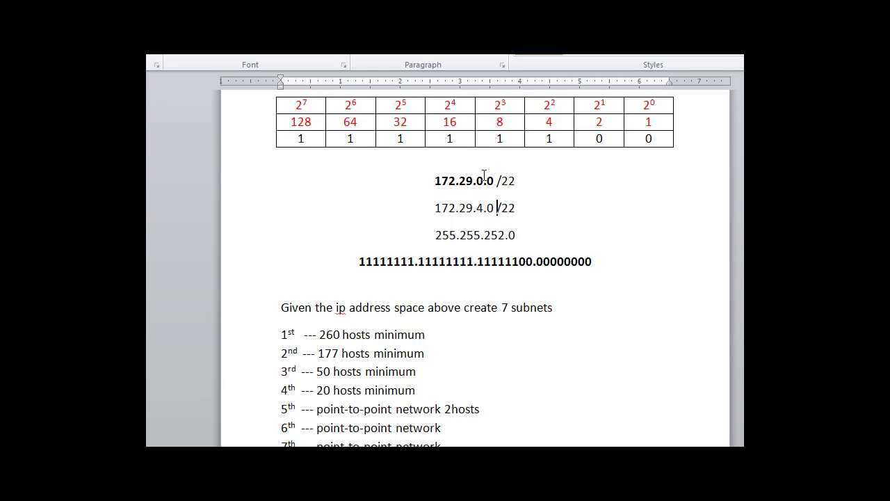
pyautogui.moveTo(416, 219); pyautogui.dragTo(540, 209)
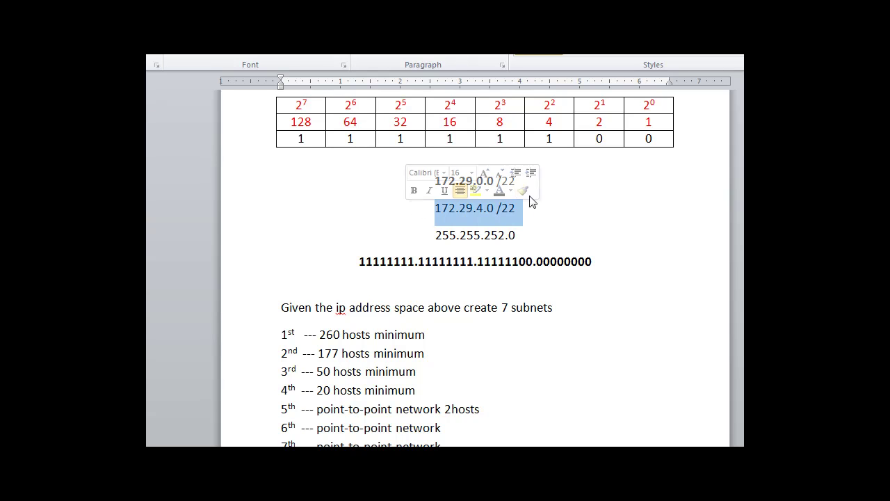
pyautogui.click(585, 190)
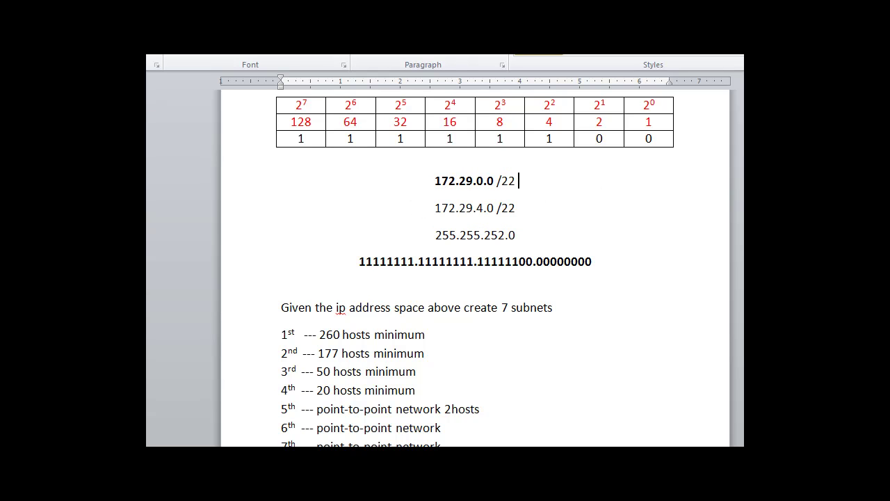
pyautogui.write('---')
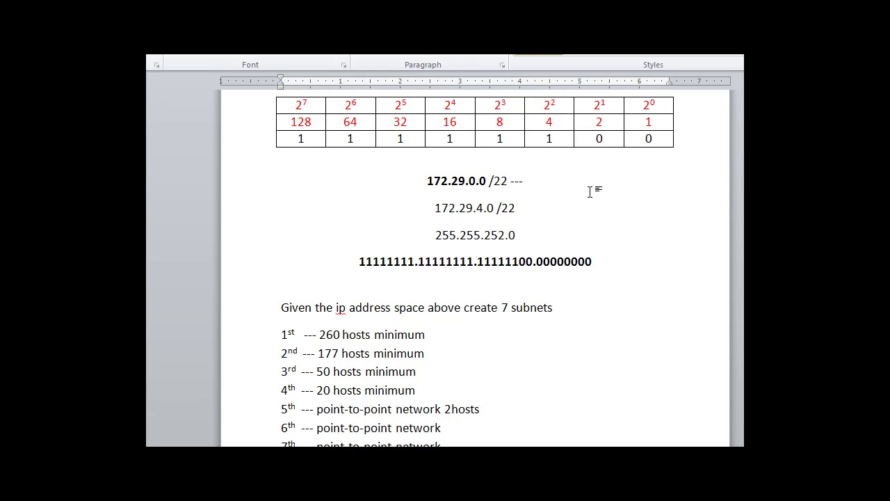
pyautogui.write('172.1')
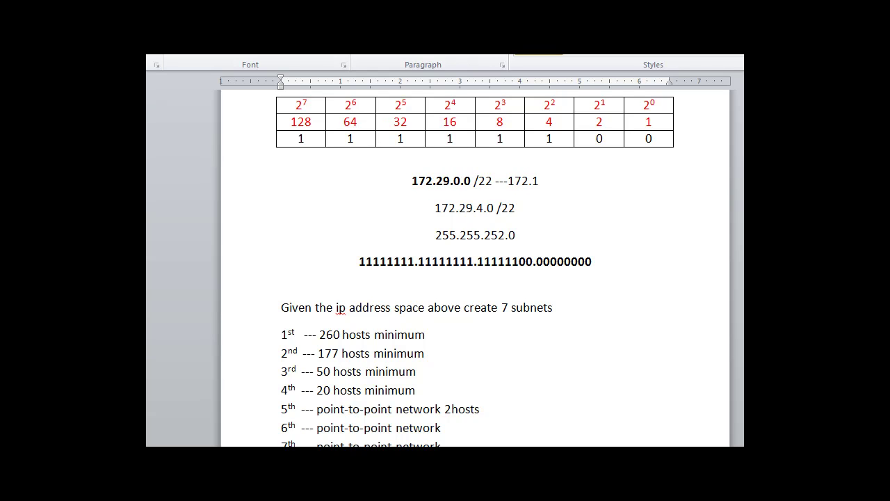
pyautogui.write('9.3.')
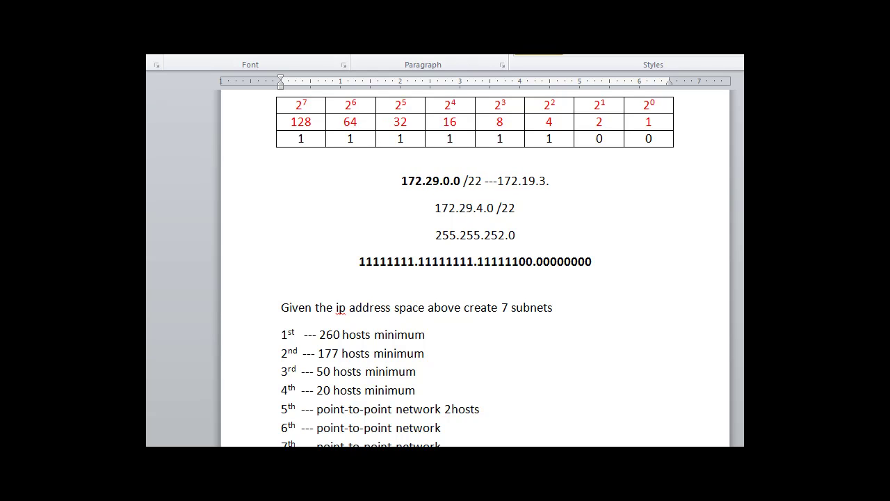
pyautogui.write('255 /')
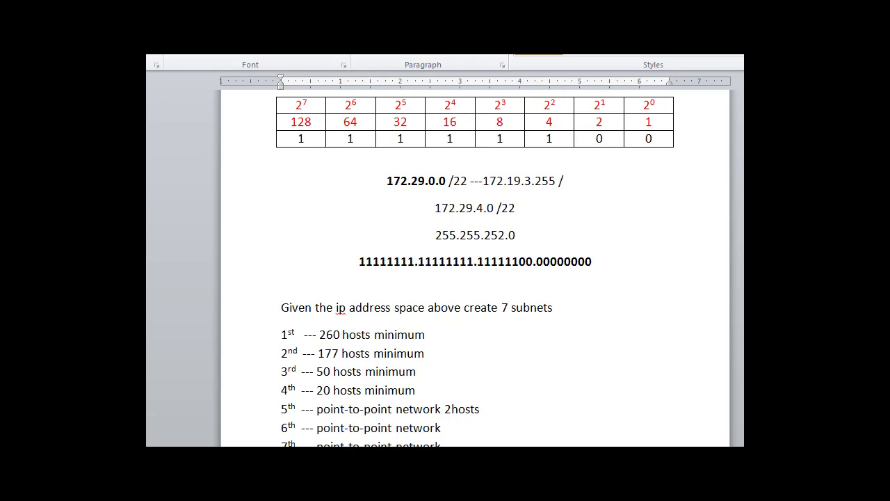
pyautogui.write('22')
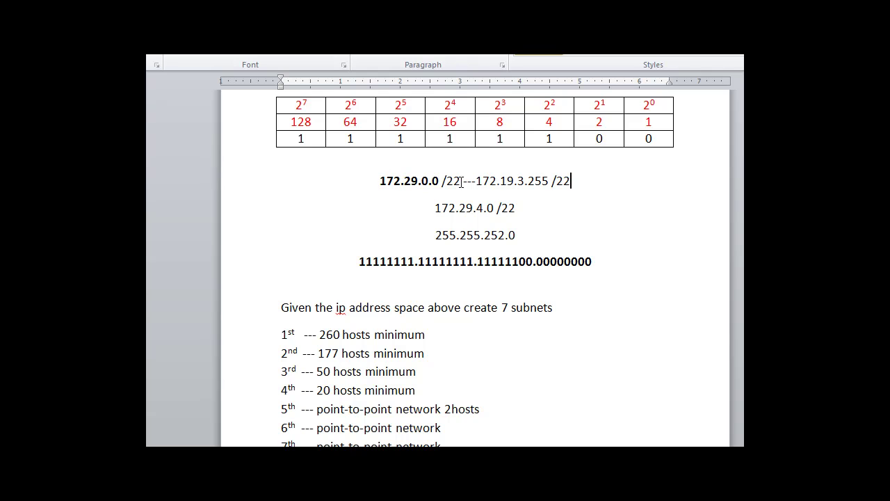
pyautogui.press('BackSpace')
pyautogui.press('BackSpace')
pyautogui.press('BackSpace')
pyautogui.press('BackSpace')
pyautogui.press('BackSpace')
pyautogui.press('BackSpace')
pyautogui.press('BackSpace')
pyautogui.press('BackSpace')
pyautogui.press('BackSpace')
pyautogui.press('BackSpace')
pyautogui.press('BackSpace')
pyautogui.press('BackSpace')
pyautogui.press('BackSpace')
pyautogui.press('BackSpace')
pyautogui.press('BackSpace')
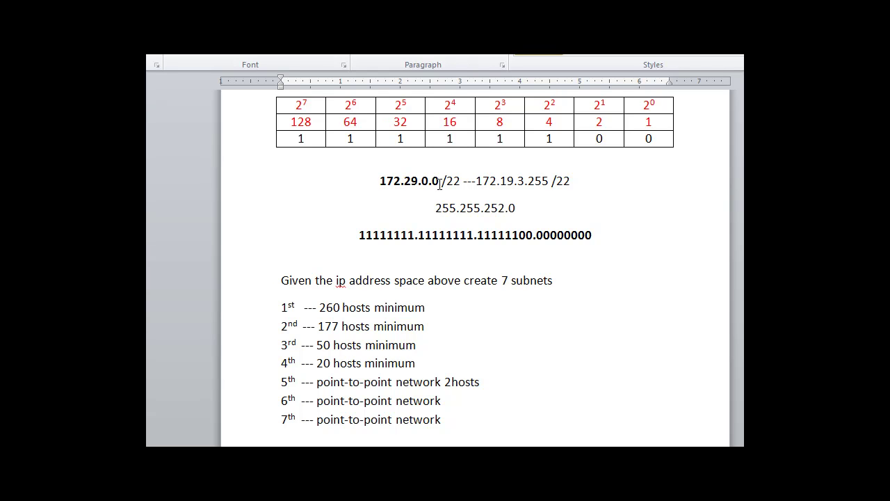
# Step: Correct 172.19 to 172.29 so the range reads 172.29.0.0 /22 ---172.29.3.255 /22
pyautogui.click(505, 182)
pyautogui.press('BackSpace')
pyautogui.write('2')
pyautogui.moveTo(591, 181); pyautogui.dragTo(395, 182)
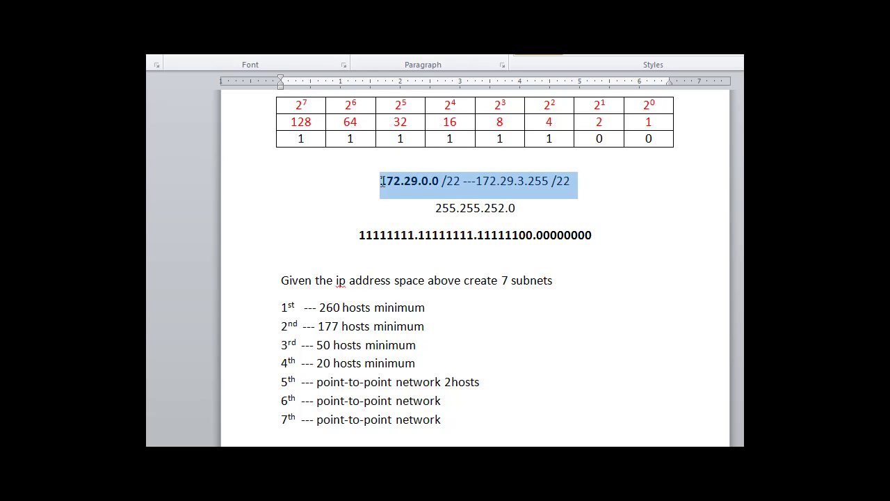
pyautogui.click(401, 212)
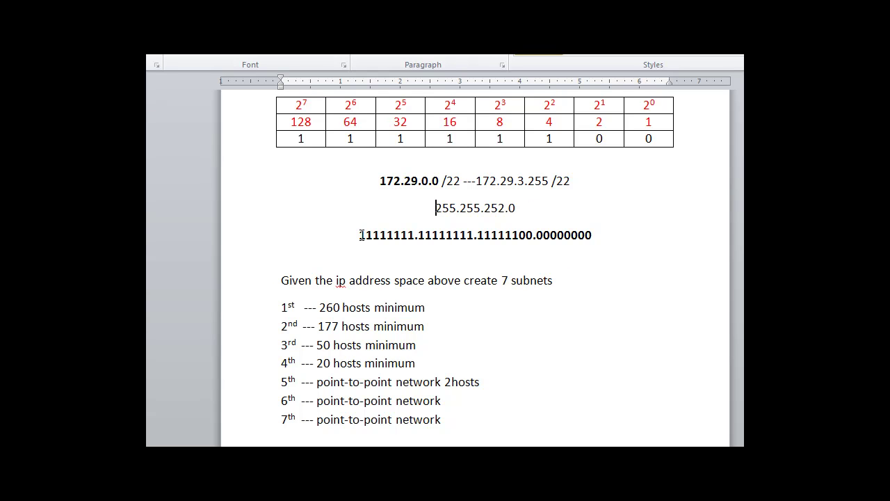
# Step: Paste a copy of the binary mask line below the original and begin editing its third octet
pyautogui.moveTo(358, 235); pyautogui.dragTo(595, 241)
pyautogui.hotkey('ctrl', 'c')
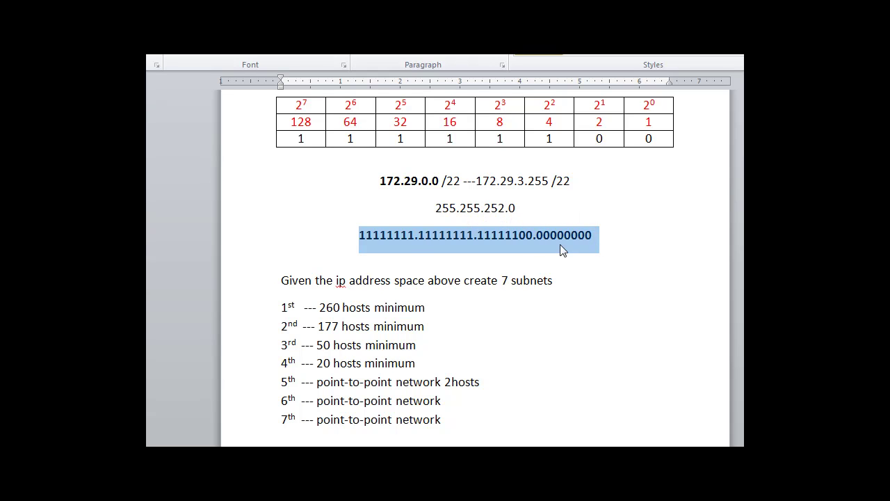
pyautogui.click(493, 258)
pyautogui.click(499, 249)
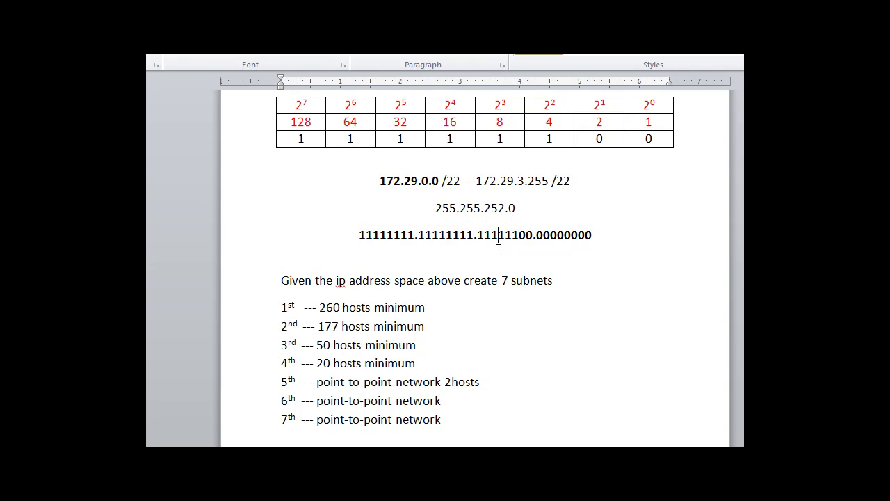
pyautogui.click(607, 237)
pyautogui.press('Return')
pyautogui.hotkey('ctrl', 'v')
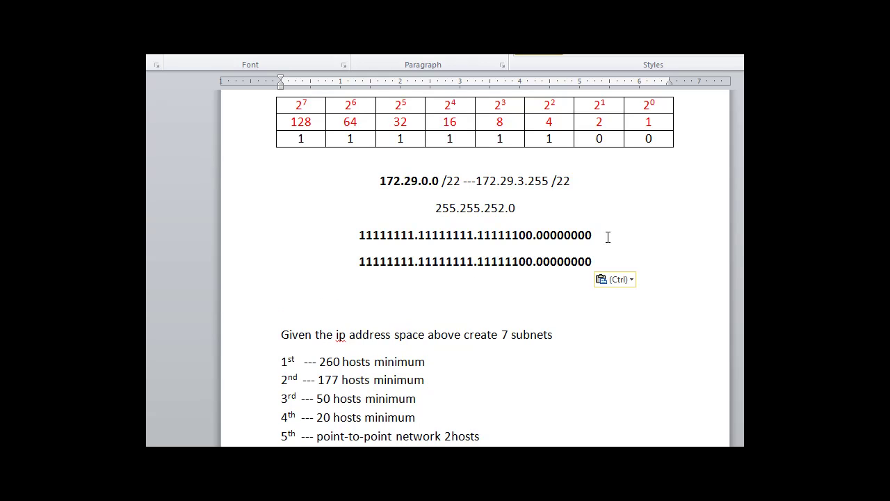
pyautogui.press('Right')
pyautogui.press('BackSpace')
pyautogui.press('BackSpace')
pyautogui.write('11')
# Step: Finish the copy as 11111111.11111111.11111110.00000000 /23 = 512 hosts
pyautogui.click(603, 285)
pyautogui.click(634, 263)
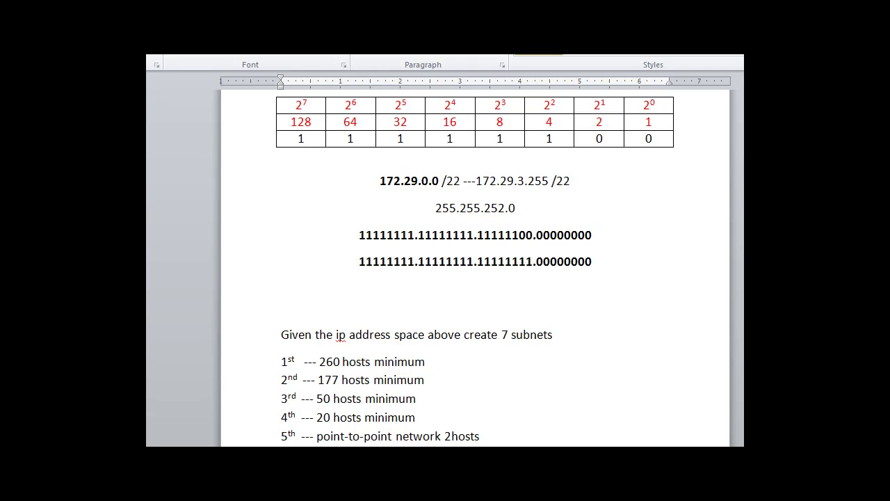
pyautogui.write('/24')
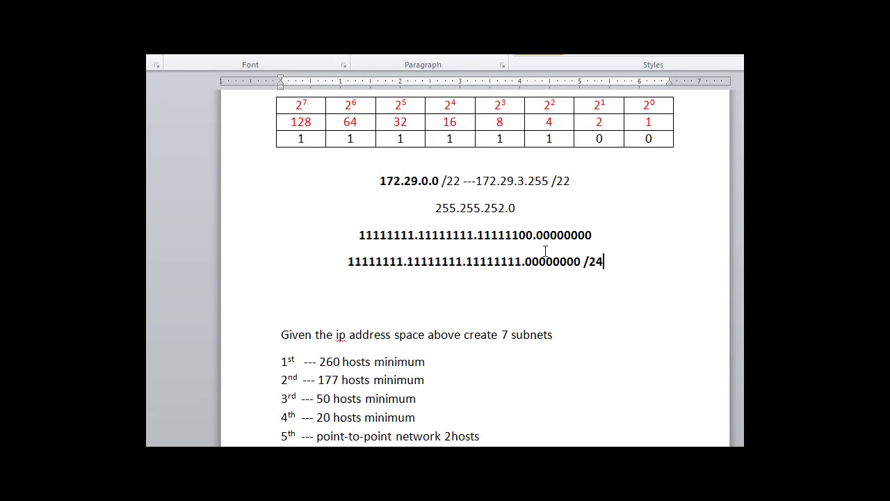
pyautogui.moveTo(525, 261); pyautogui.dragTo(582, 261)
pyautogui.click(575, 283)
pyautogui.moveTo(516, 262); pyautogui.dragTo(520, 262)
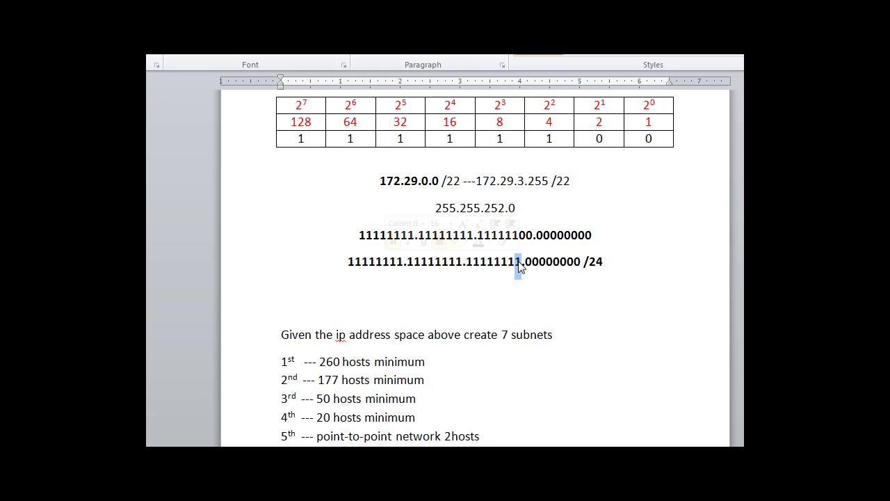
pyautogui.write('0')
pyautogui.moveTo(595, 261); pyautogui.dragTo(603, 261)
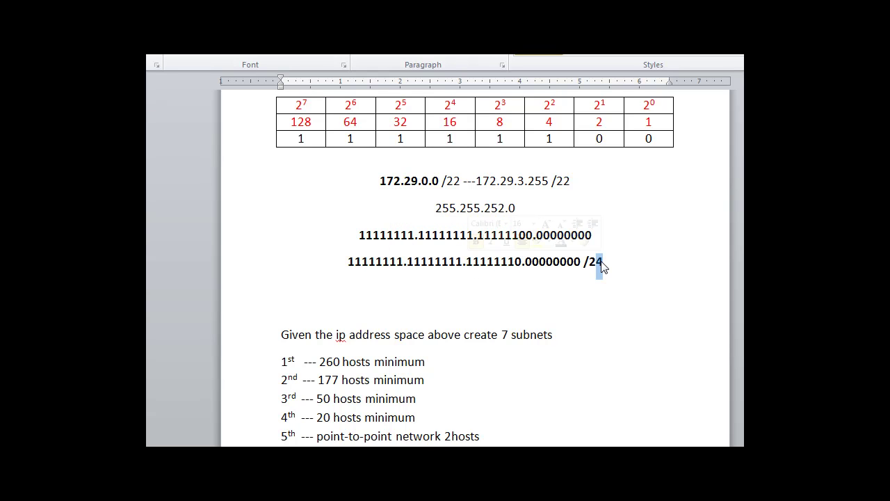
pyautogui.write('3')
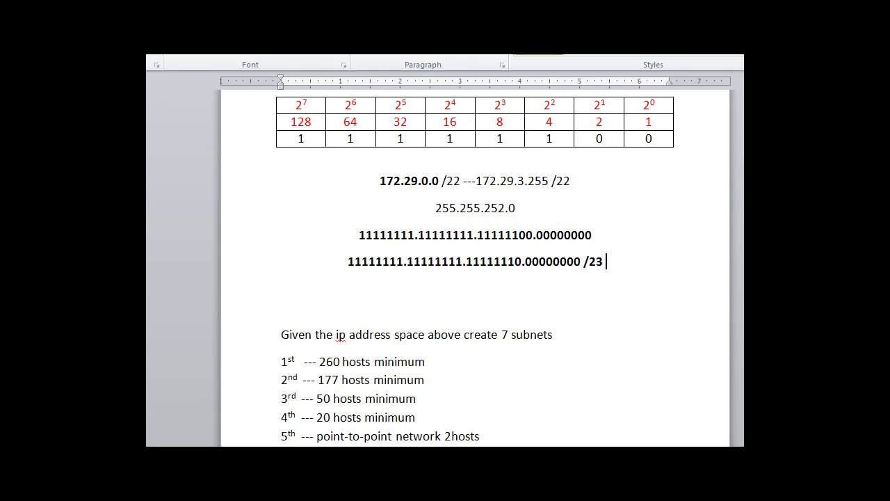
pyautogui.write(' =')
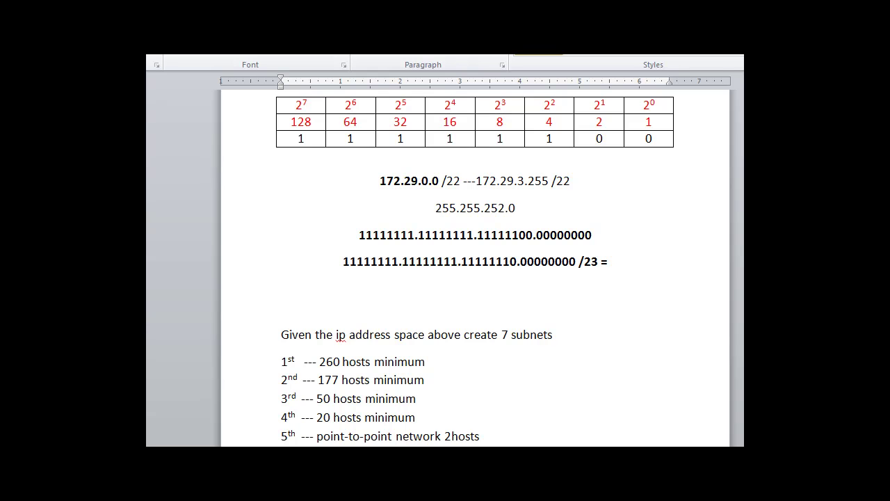
pyautogui.write(' 512 hsots')
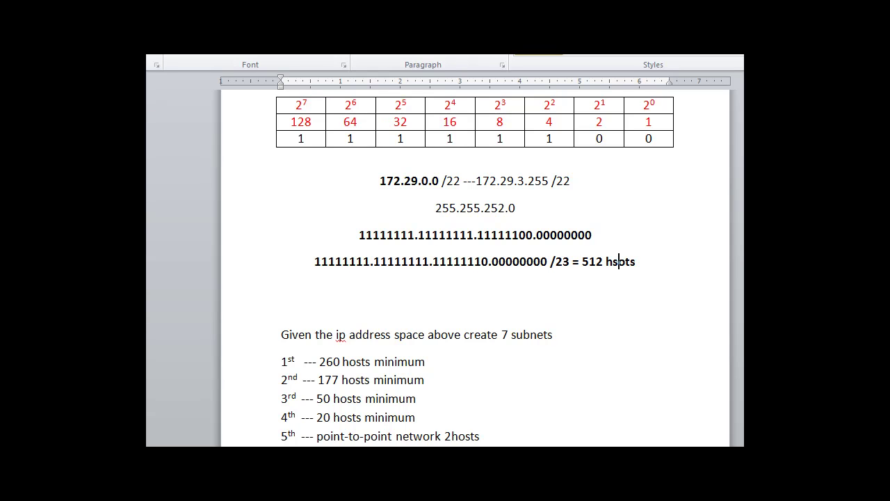
# Step: Correct the misspelled 'hsots' to 'hosts' on the /23 line
pyautogui.press('BackSpace')
pyautogui.press('Right')
pyautogui.write('s')
# Step: Paste a copy of the /23 line below it and change it to third octet 11111100 with prefix /22
pyautogui.moveTo(641, 260); pyautogui.dragTo(298, 265)
pyautogui.hotkey('ctrl', 'c')
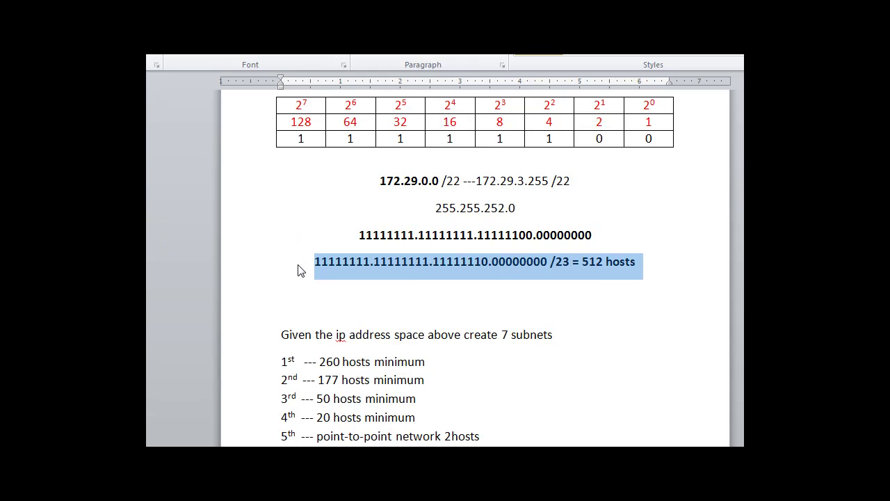
pyautogui.click(651, 262)
pyautogui.press('Return')
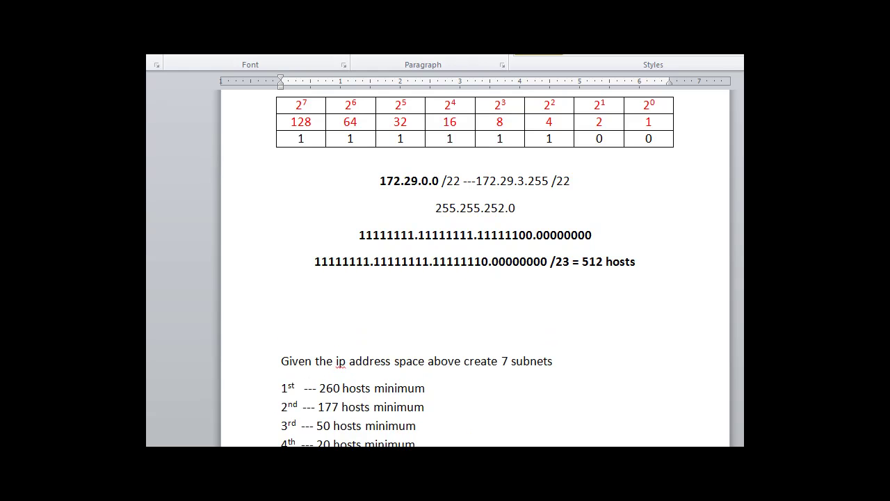
pyautogui.hotkey('ctrl', 'v')
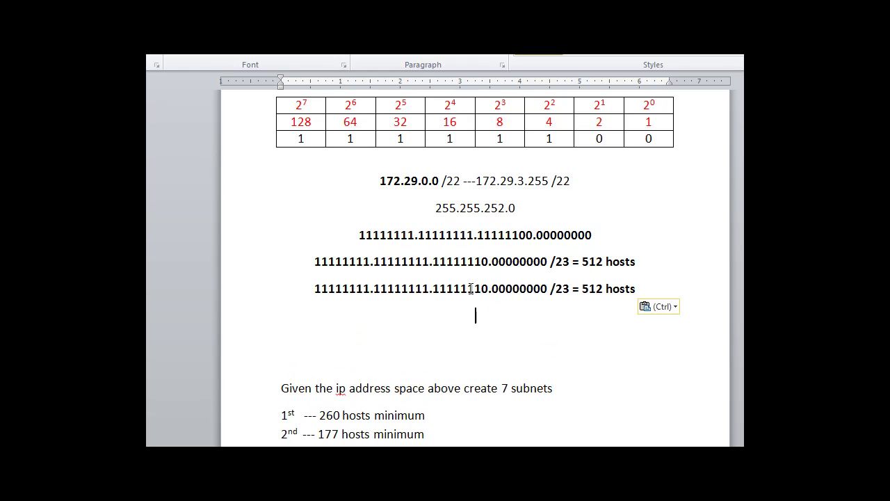
pyautogui.doubleClick(474, 289)
pyautogui.click(476, 288)
pyautogui.press('Delete')
pyautogui.write('0')
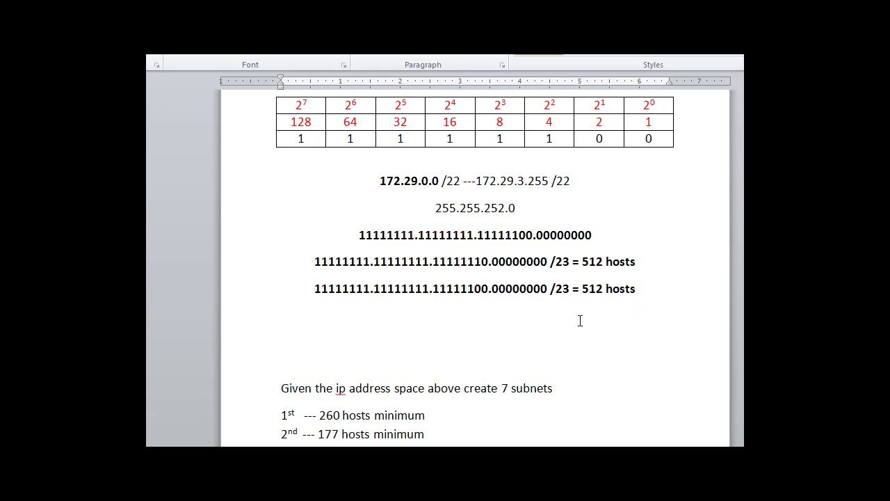
pyautogui.click(571, 288)
pyautogui.press('BackSpace')
pyautogui.write('2')
# Step: Point out the /22 host bits, set its count to 1024 hosts, and delete the extra blank line
pyautogui.moveTo(475, 293); pyautogui.dragTo(547, 292)
pyautogui.click(541, 291)
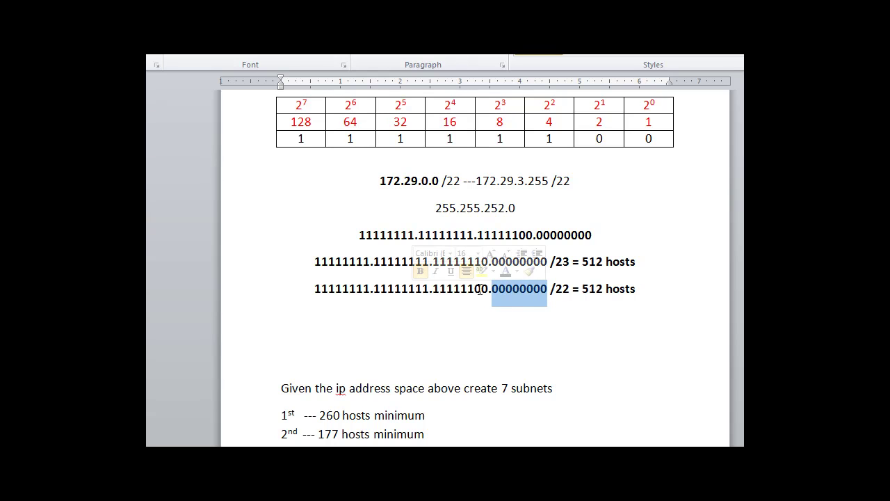
pyautogui.moveTo(489, 291)
pyautogui.mouseDown()
pyautogui.moveTo(543, 291)
pyautogui.moveTo(478, 292)
pyautogui.mouseUp()
pyautogui.click(548, 289)
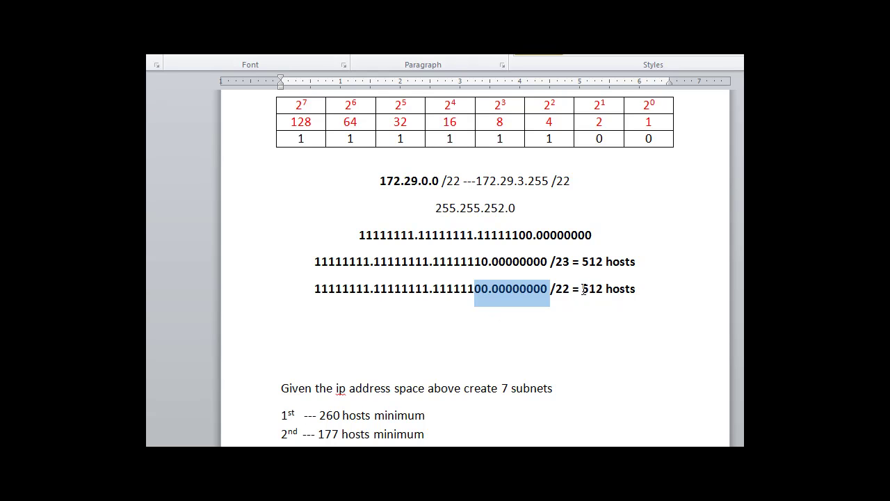
pyautogui.moveTo(583, 288); pyautogui.dragTo(602, 294)
pyautogui.write('1024')
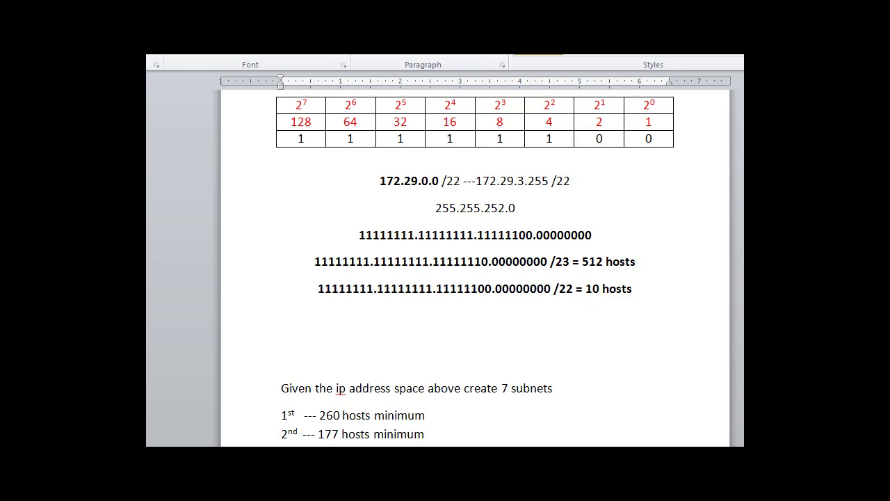
pyautogui.click(598, 320)
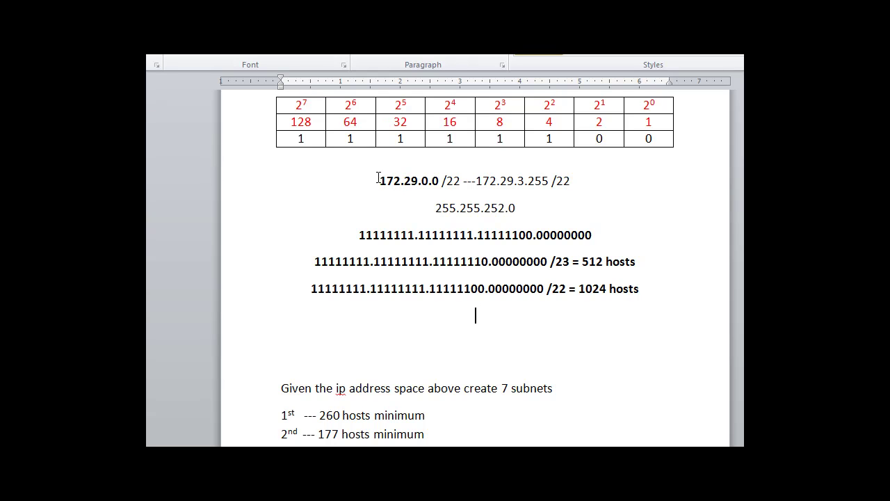
pyautogui.moveTo(378, 179); pyautogui.dragTo(590, 174)
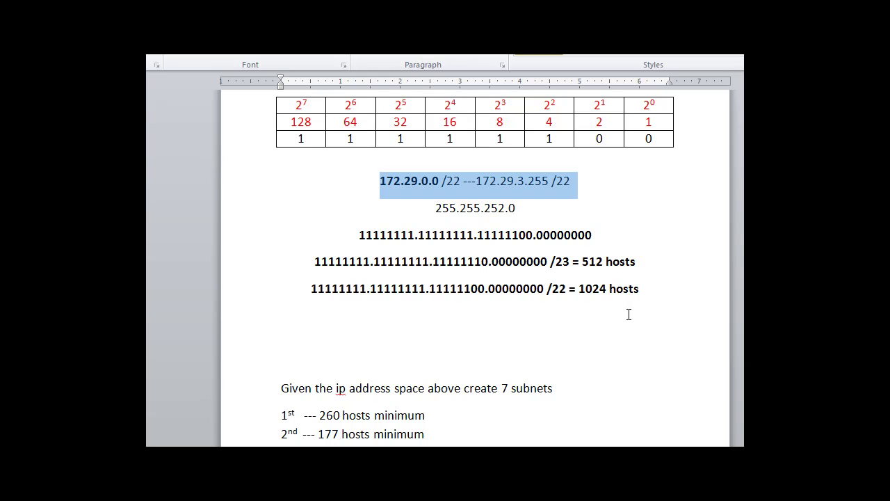
pyautogui.click(588, 344)
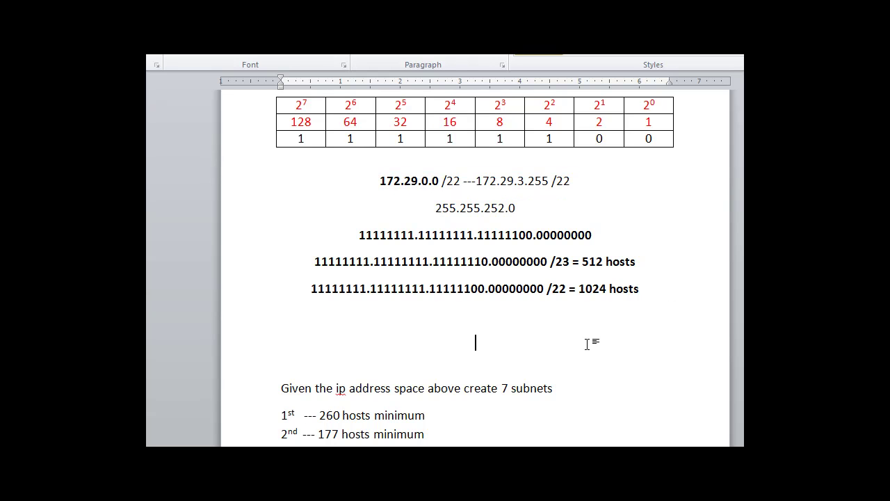
pyautogui.press('BackSpace')
pyautogui.press('BackSpace')
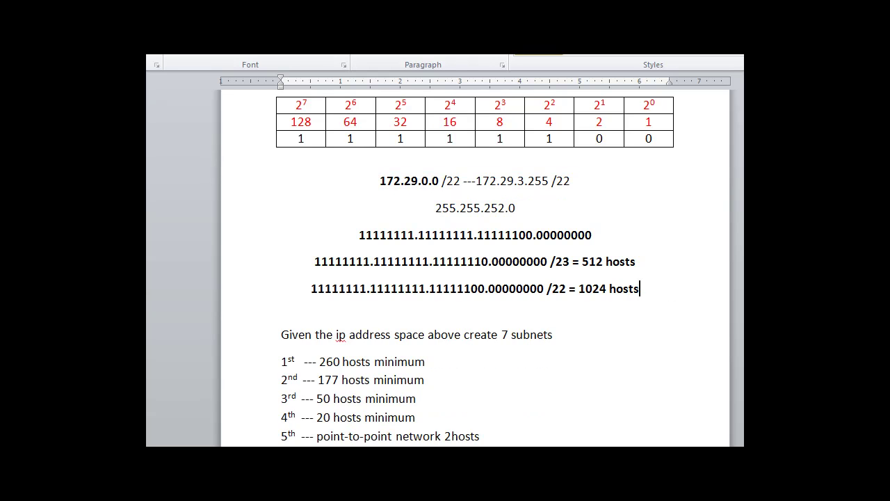
# Step: Add '/23 512' beside the 260-host requirement and '/24' beside the 177-host requirement
pyautogui.click(280, 362)
pyautogui.moveTo(433, 262); pyautogui.dragTo(535, 270)
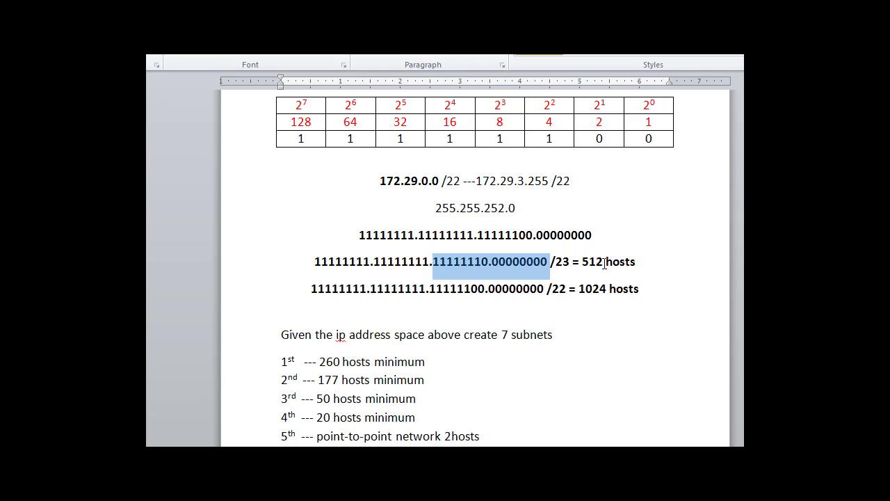
pyautogui.click(459, 361)
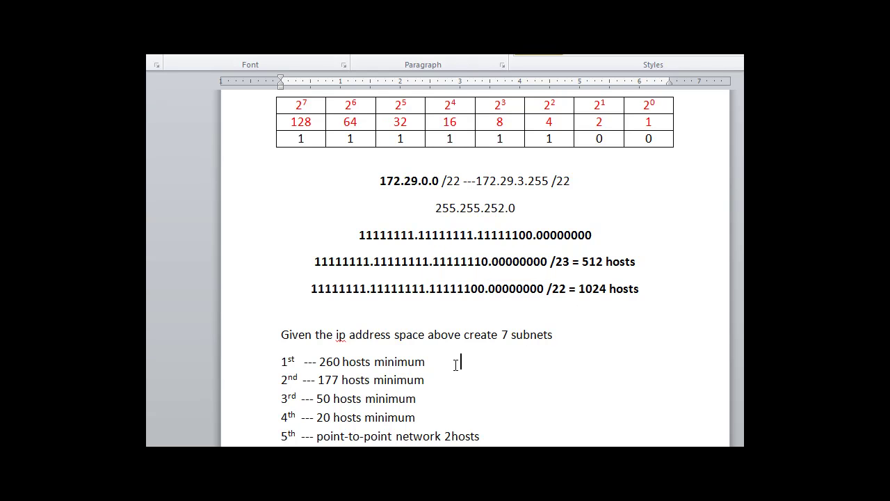
pyautogui.write('/23')
pyautogui.doubleClick(584, 261)
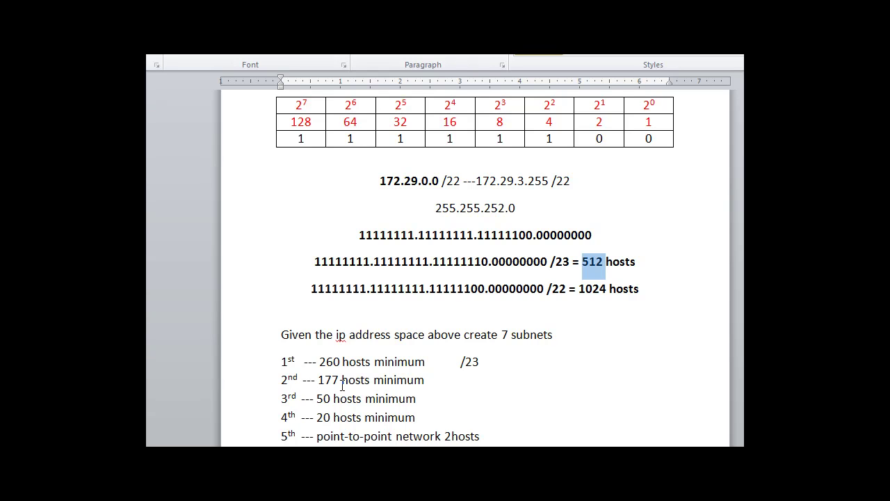
pyautogui.doubleClick(462, 382)
pyautogui.write('/24')
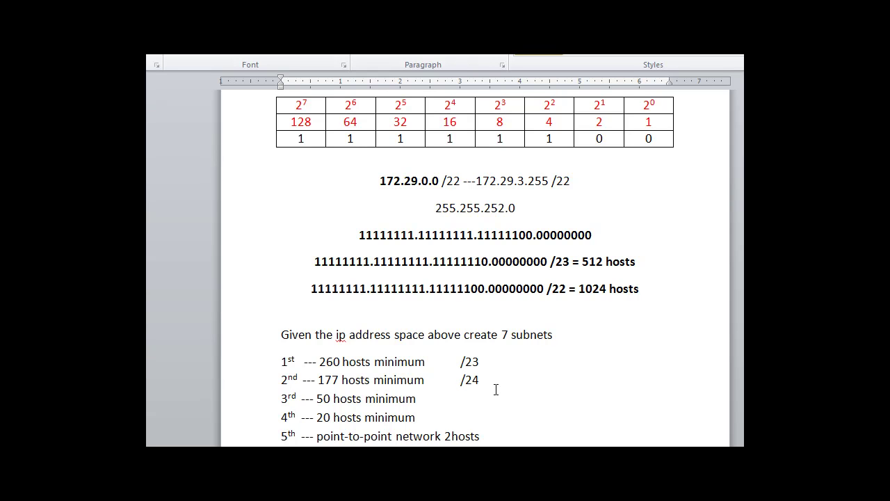
pyautogui.write(' 512')
# Step: Add 256 after /24 on the second subnet line and tab-align the 512 above it
pyautogui.press('Down')
pyautogui.press('Left')
pyautogui.press('Right')
pyautogui.write('256')
pyautogui.press('Up')
pyautogui.press('Left')
pyautogui.press('Left')
pyautogui.press('Left')
pyautogui.press('Tab')
pyautogui.press('Down')
pyautogui.press('Right')
pyautogui.press('Down')
pyautogui.press('Left')
# Step: Change the lower binary line to 11111111.11111111.11111111.11000000 /26 = 64 hosts
pyautogui.press('BackSpace')
pyautogui.press('BackSpace')
pyautogui.write('11')
pyautogui.press('Delete')
pyautogui.press('Delete')
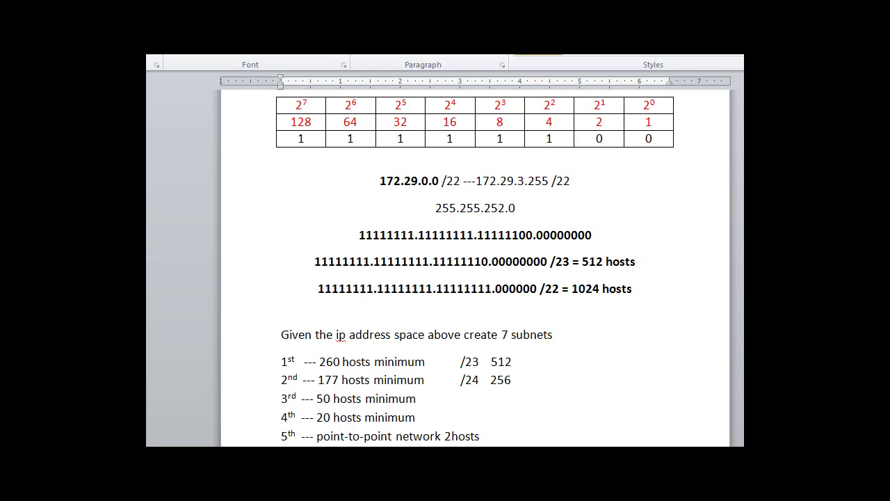
pyautogui.write('11')
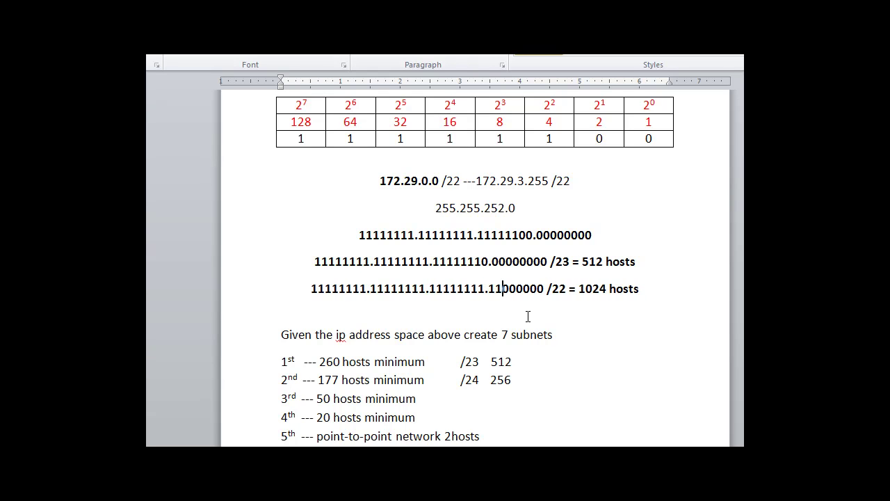
pyautogui.click(491, 290)
pyautogui.moveTo(310, 288); pyautogui.dragTo(565, 292)
pyautogui.click(501, 288)
pyautogui.write('6')
pyautogui.click(609, 289)
pyautogui.press('BackSpace')
pyautogui.press('BackSpace')
pyautogui.press('BackSpace')
pyautogui.press('BackSpace')
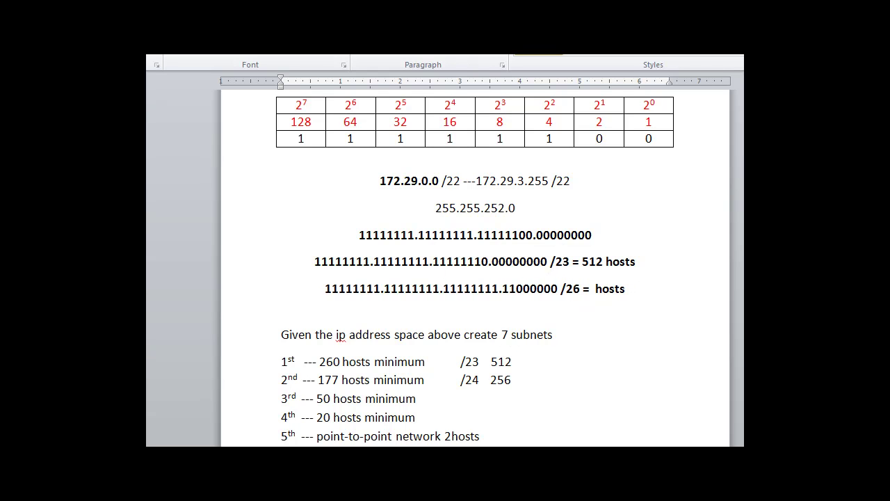
pyautogui.write('64')
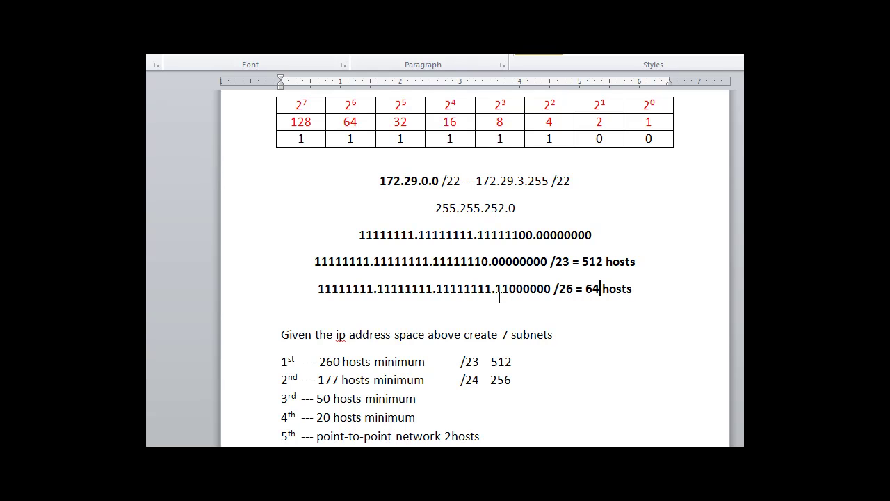
# Step: Add '/26 64' to the third subnet line and point out the 11000000 host bits
pyautogui.click(460, 400)
pyautogui.write('/26')
pyautogui.write('64')
pyautogui.moveTo(510, 289); pyautogui.dragTo(552, 288)
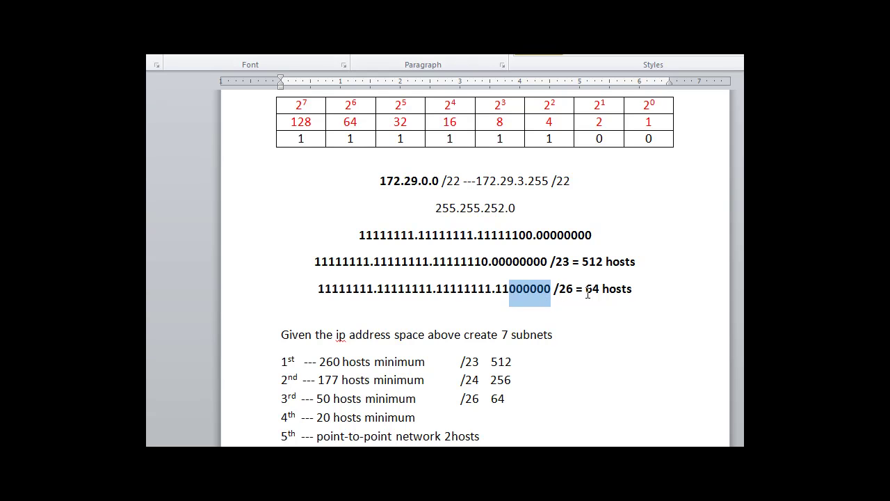
pyautogui.moveTo(586, 289); pyautogui.dragTo(600, 291)
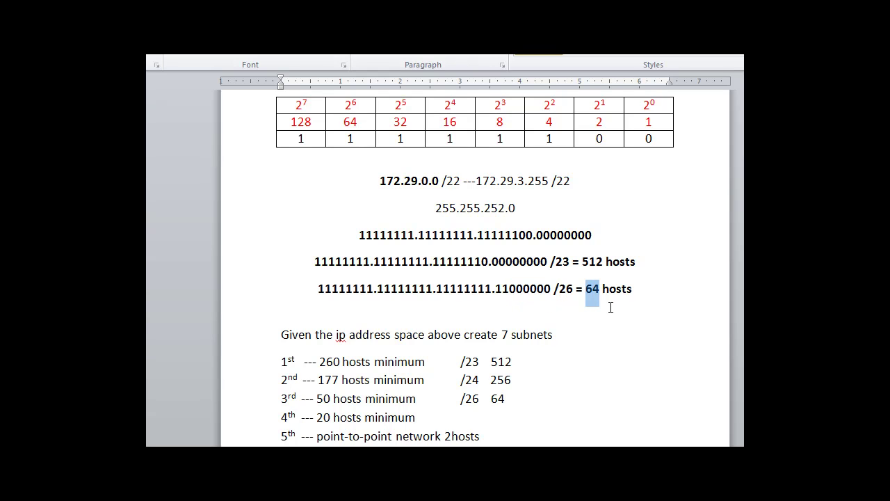
pyautogui.click(610, 311)
pyautogui.moveTo(496, 287); pyautogui.dragTo(551, 289)
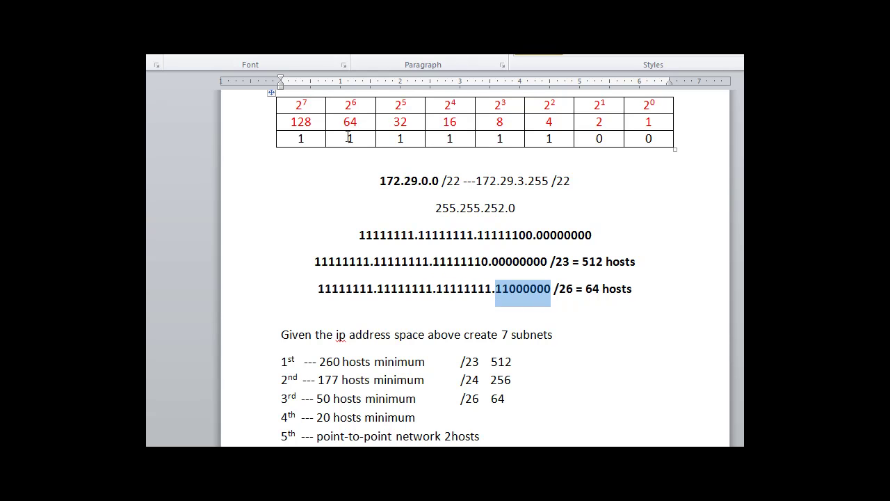
# Step: Zero the table's bottom-row bits under 32, 16, 8 and 4, leaving 1 1 0 0 0 0 0 0
pyautogui.doubleClick(401, 138)
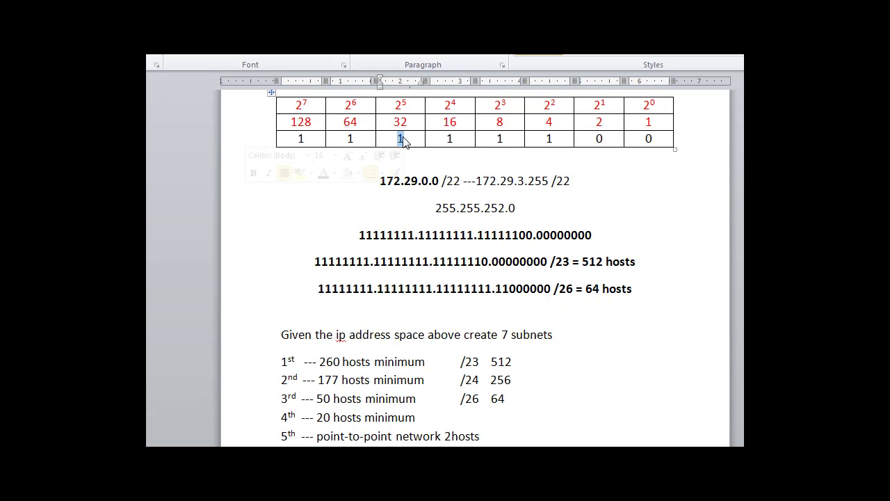
pyautogui.write('0')
pyautogui.doubleClick(452, 138)
pyautogui.write('0')
pyautogui.doubleClick(503, 139)
pyautogui.write('0')
pyautogui.doubleClick(549, 139)
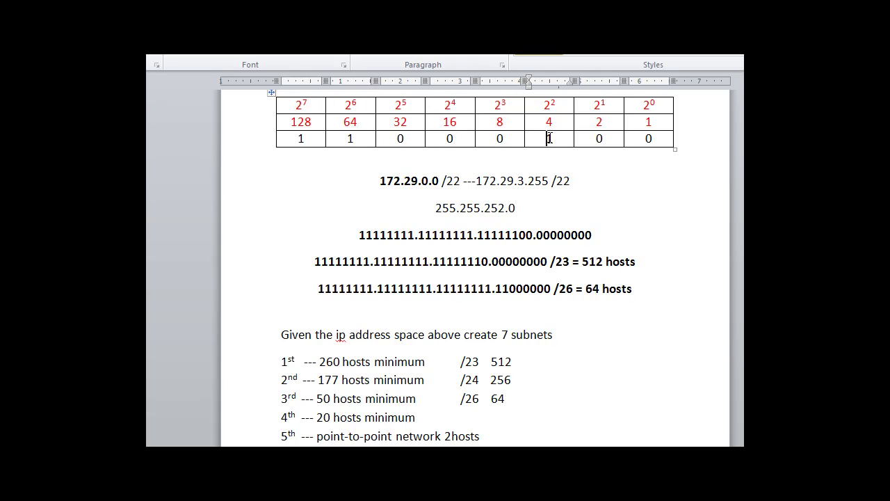
pyautogui.doubleClick(549, 139)
pyautogui.write('0')
pyautogui.doubleClick(352, 138)
pyautogui.moveTo(585, 288); pyautogui.dragTo(627, 287)
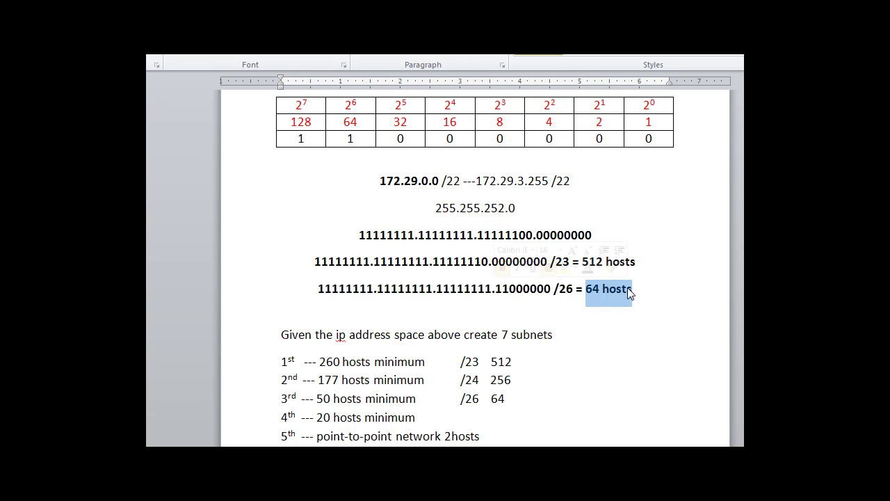
# Step: Add '/27 32' beside the 20-host requirement on the fourth line
pyautogui.click(462, 417)
pyautogui.write('/27   ')
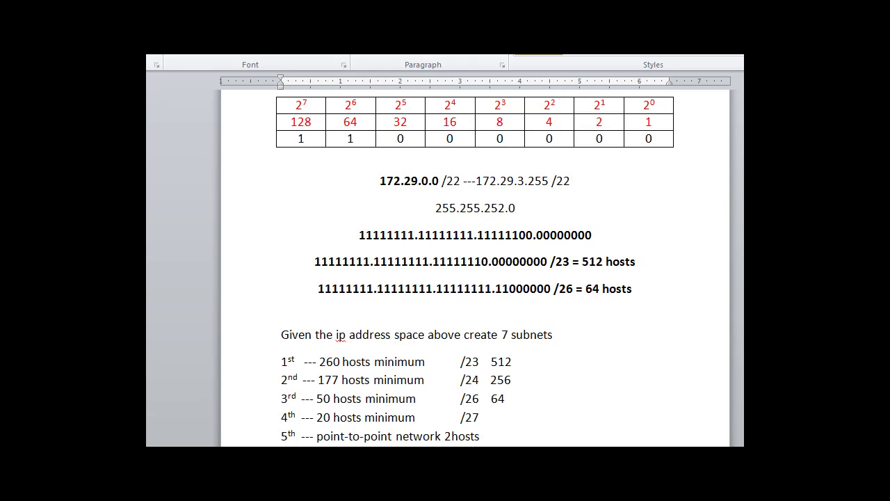
pyautogui.write('32')
pyautogui.scroll(-2, 476, 267)
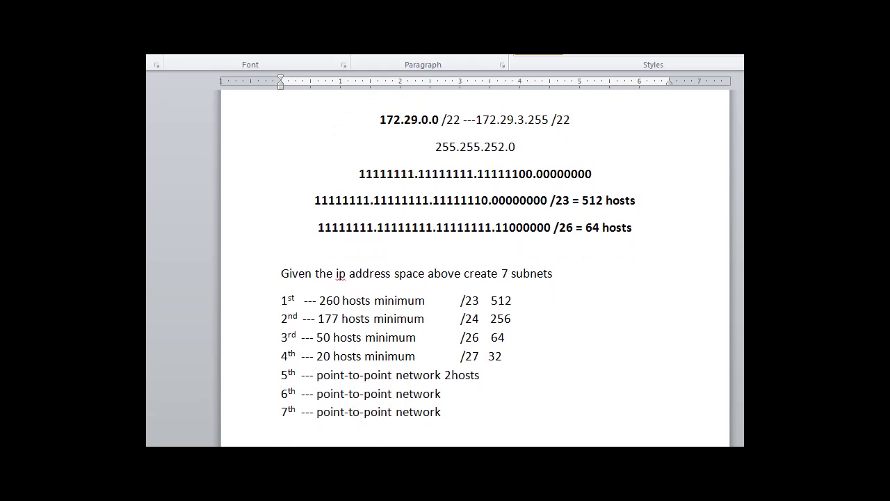
# Step: Replace the 2hosts note with '/30 4' on the fifth line and add /30 to the sixth
pyautogui.click(482, 375)
pyautogui.press('BackSpace')
pyautogui.press('BackSpace')
pyautogui.press('BackSpace')
pyautogui.press('BackSpace')
pyautogui.press('BackSpace')
pyautogui.press('BackSpace')
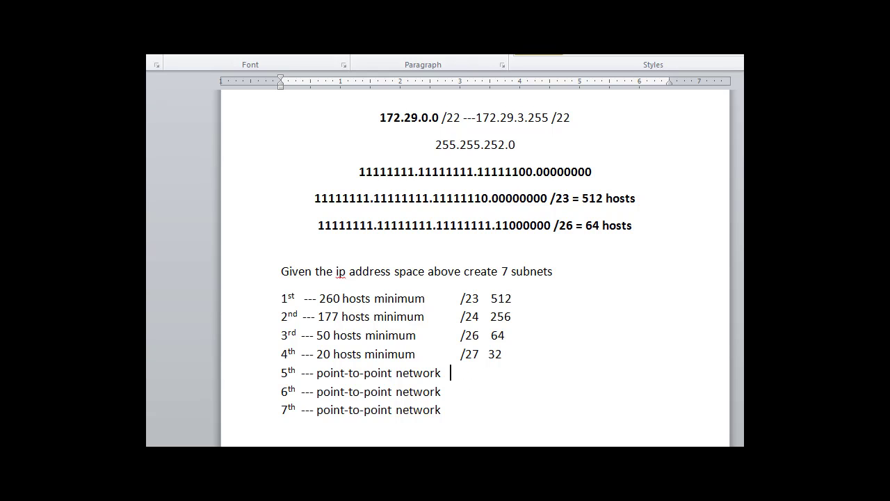
pyautogui.write('/30     4')
pyautogui.click(506, 398)
pyautogui.press('Tab')
pyautogui.write('/30')
# Step: Complete the sixth and seventh point-to-point lines with /30 and host count 4
pyautogui.press('Down')
pyautogui.write('30')
pyautogui.click(493, 391)
pyautogui.press('Tab')
pyautogui.write('4')
pyautogui.click(478, 409)
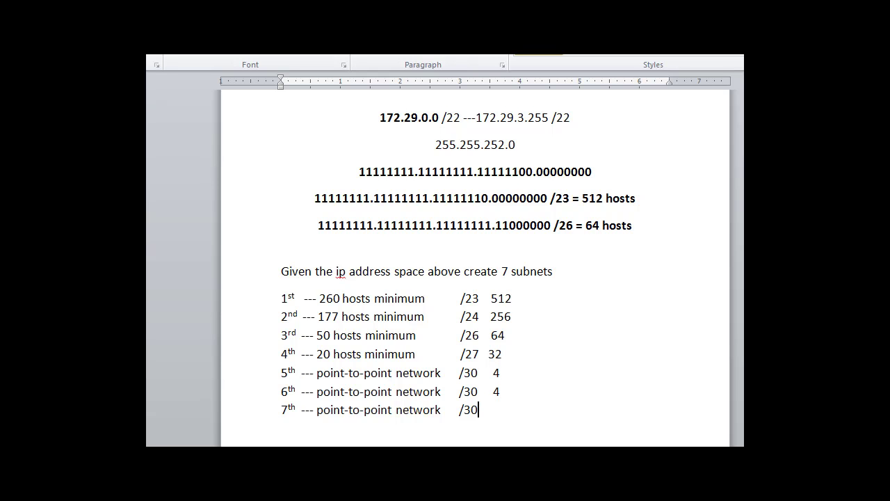
pyautogui.press('Tab')
pyautogui.write('4')
pyautogui.click(500, 373)
pyautogui.moveTo(459, 300); pyautogui.dragTo(493, 411)
pyautogui.click(494, 409)
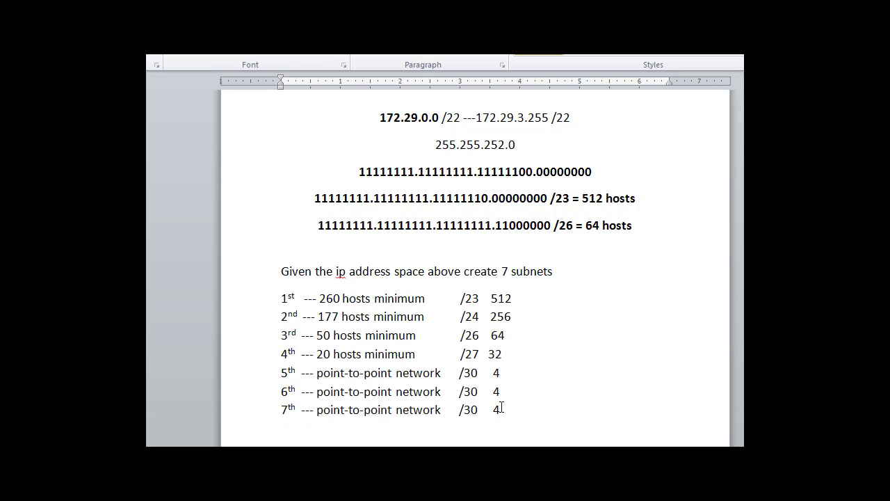